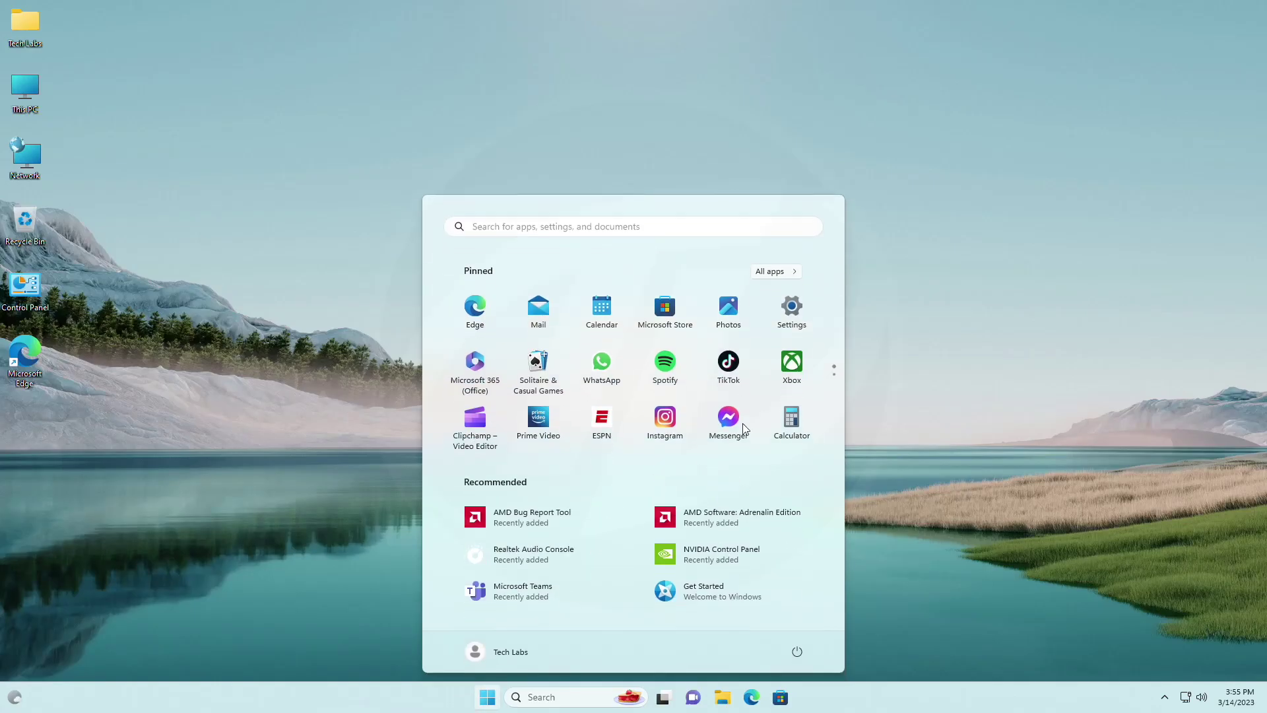
Step: Open Settings and go to System > About to view OS build 22621.1413
left_click(785, 330)
scroll(674, 375, "down", 3)
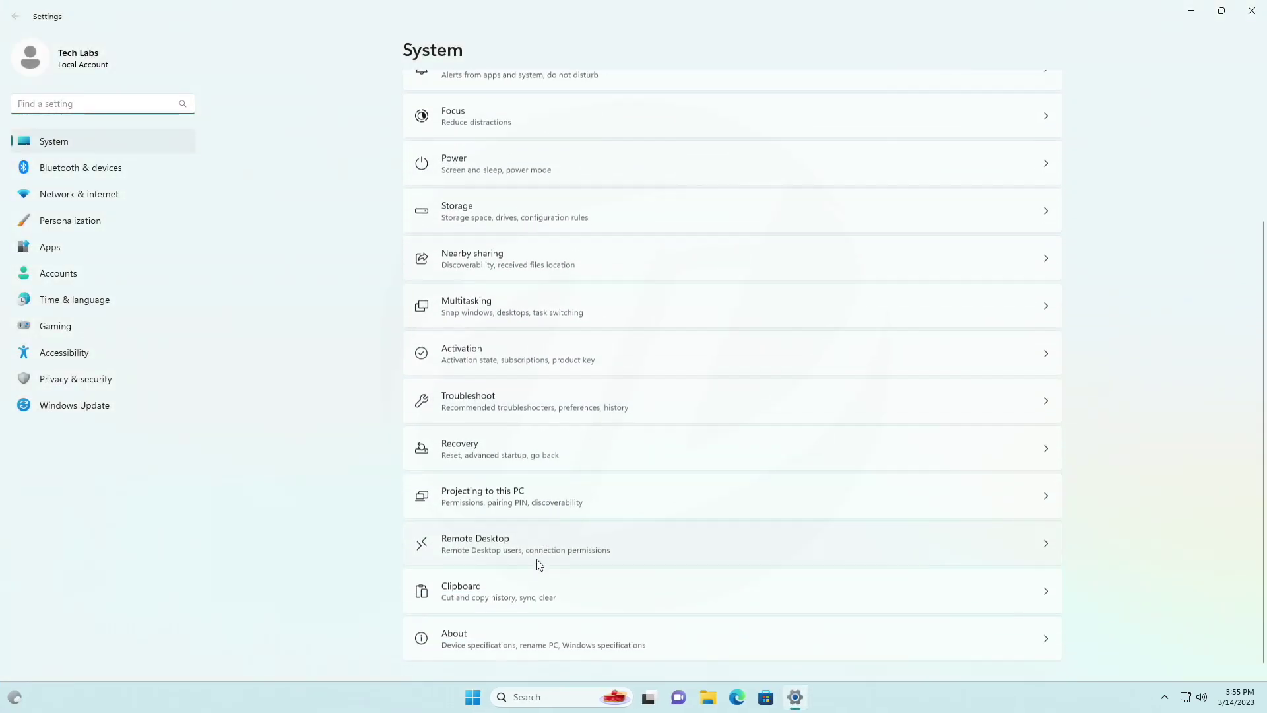
left_click(509, 635)
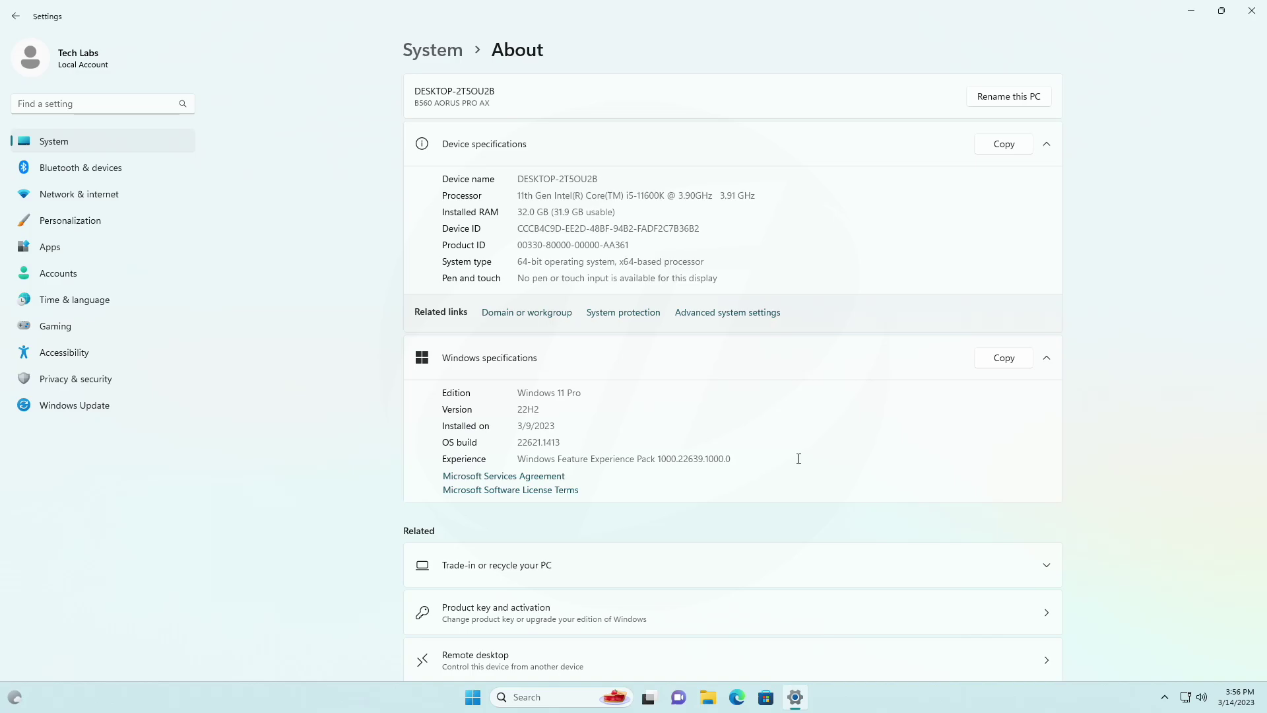
Step: Close Settings, dismiss the desktop context menu, then preview and close the search flyout
left_click(1252, 11)
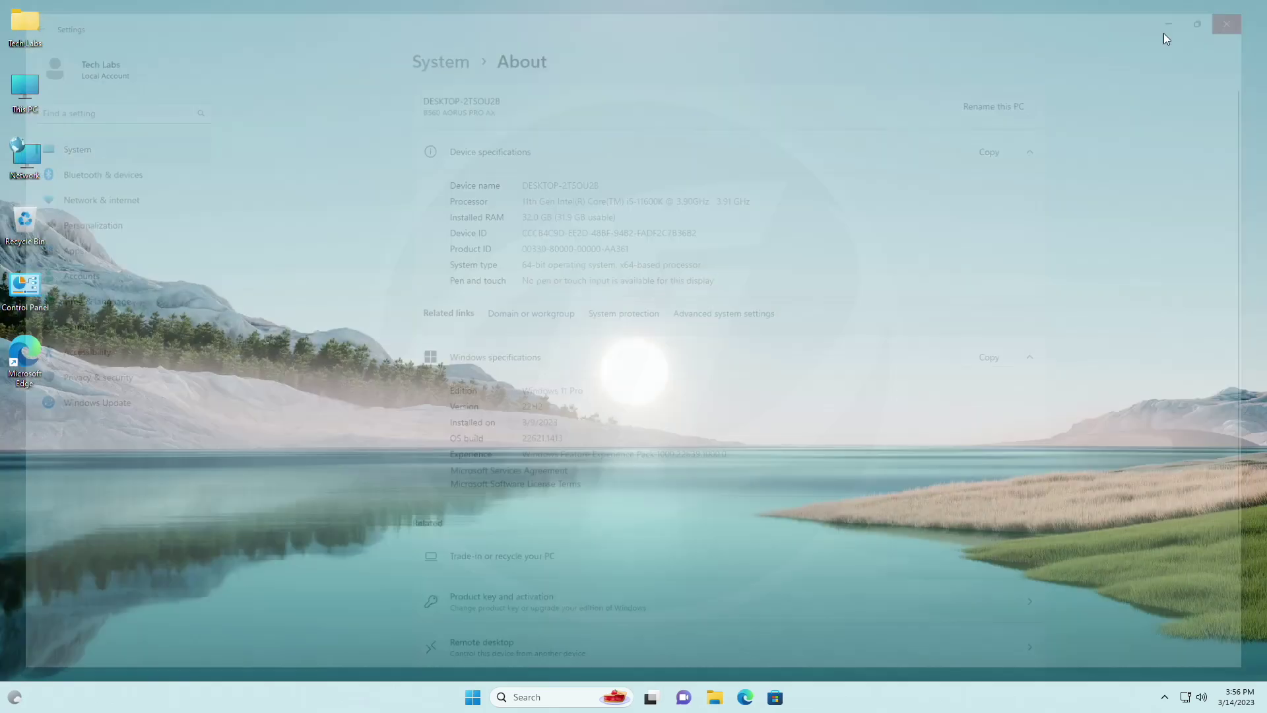
right_click(624, 175)
left_click(671, 231)
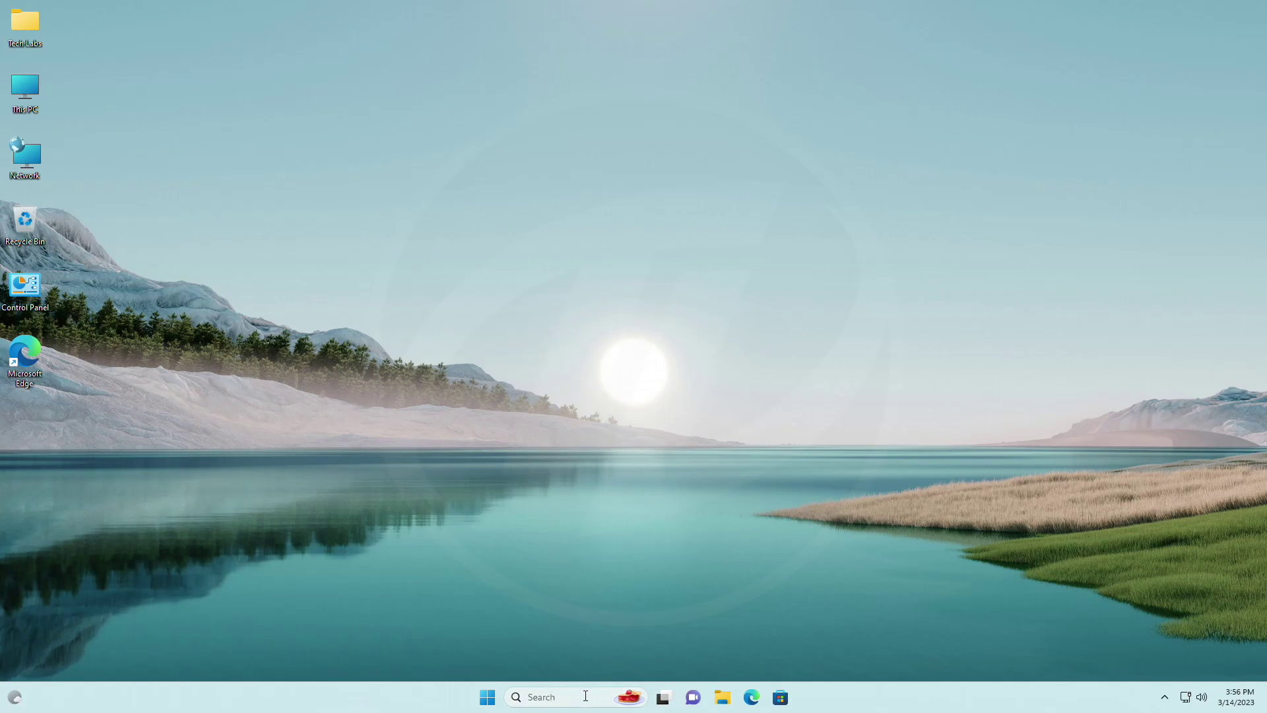
left_click(566, 699)
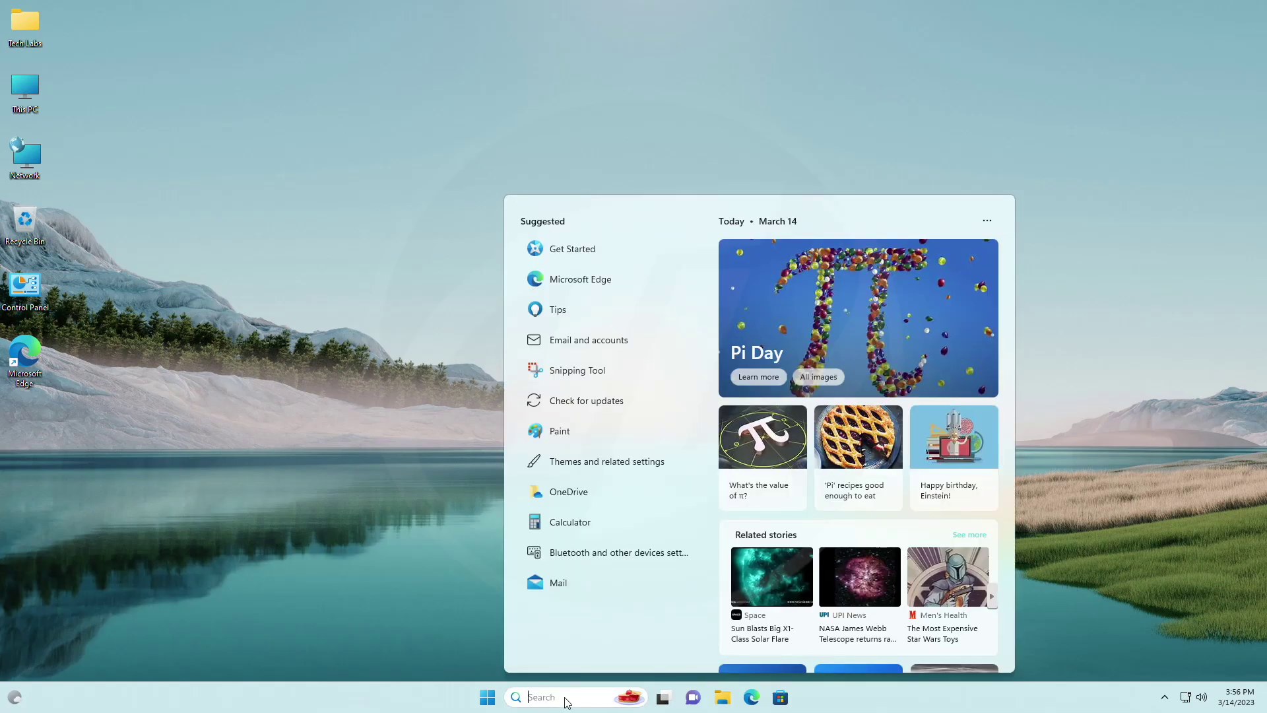
left_click(318, 466)
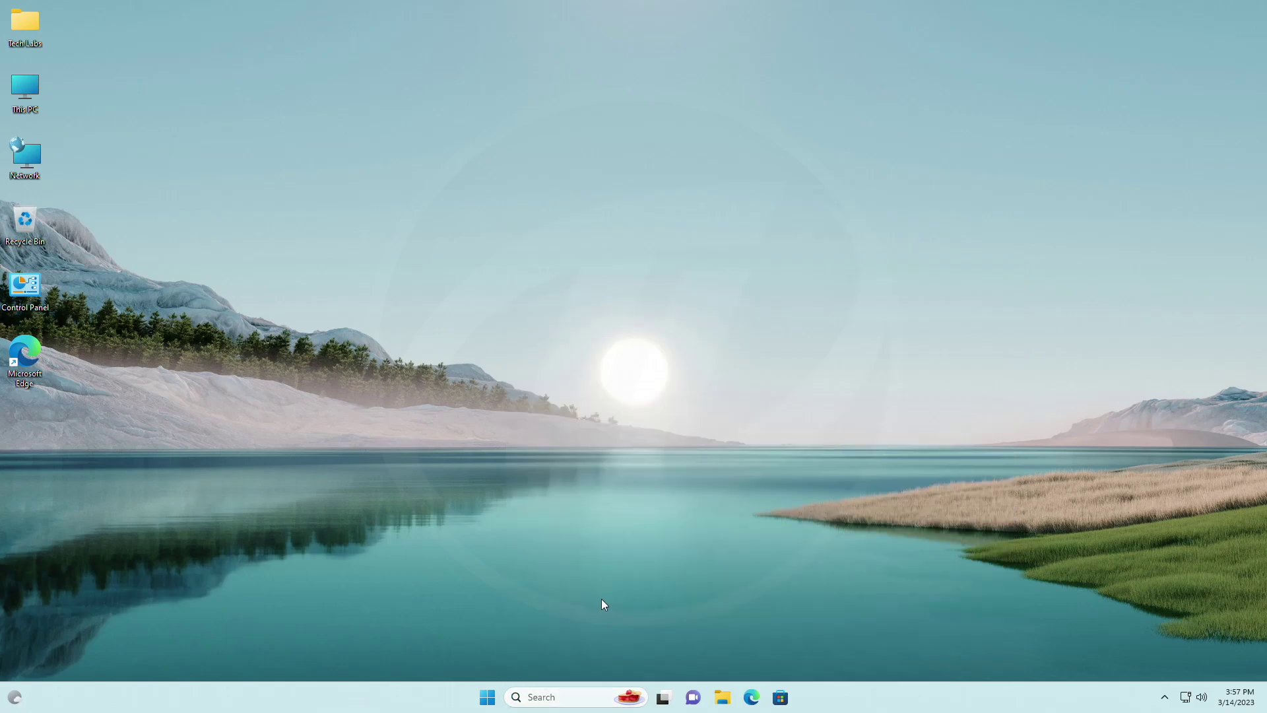
Step: Cycle the taskbar Search option through Hide, Search icon only, icon and label, then Search box
right_click(848, 689)
left_click(863, 678)
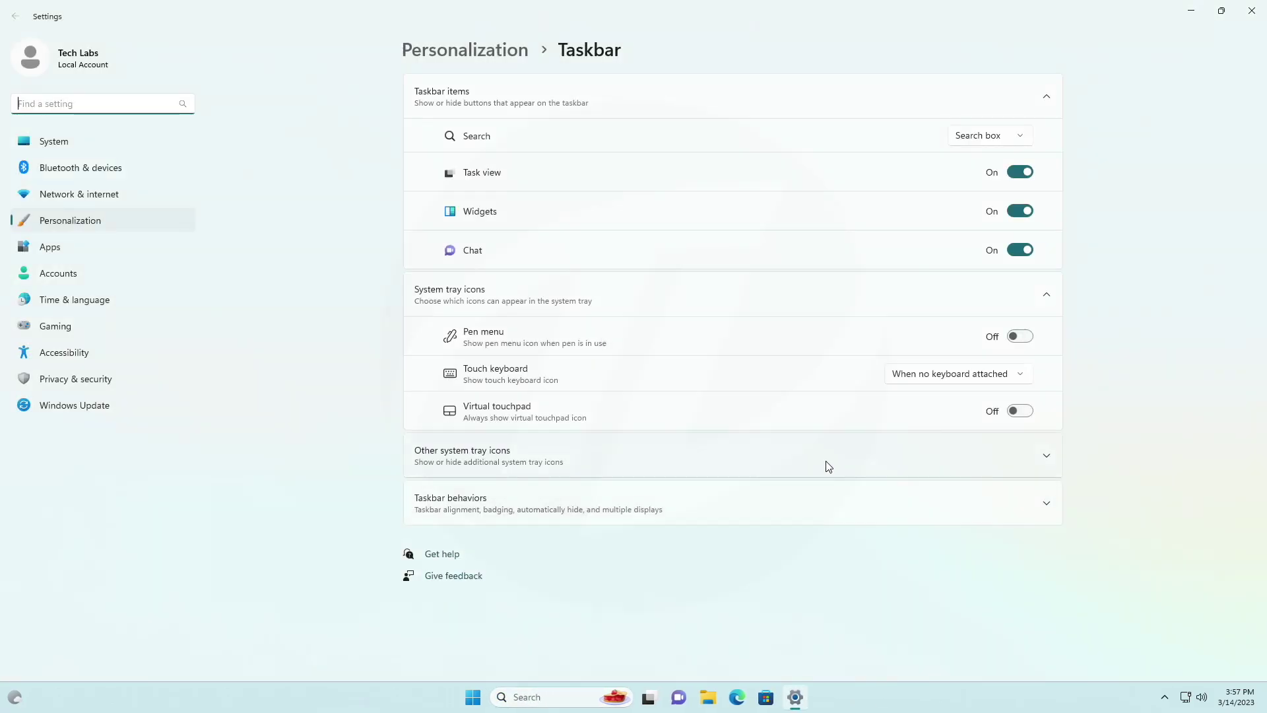
left_click(990, 136)
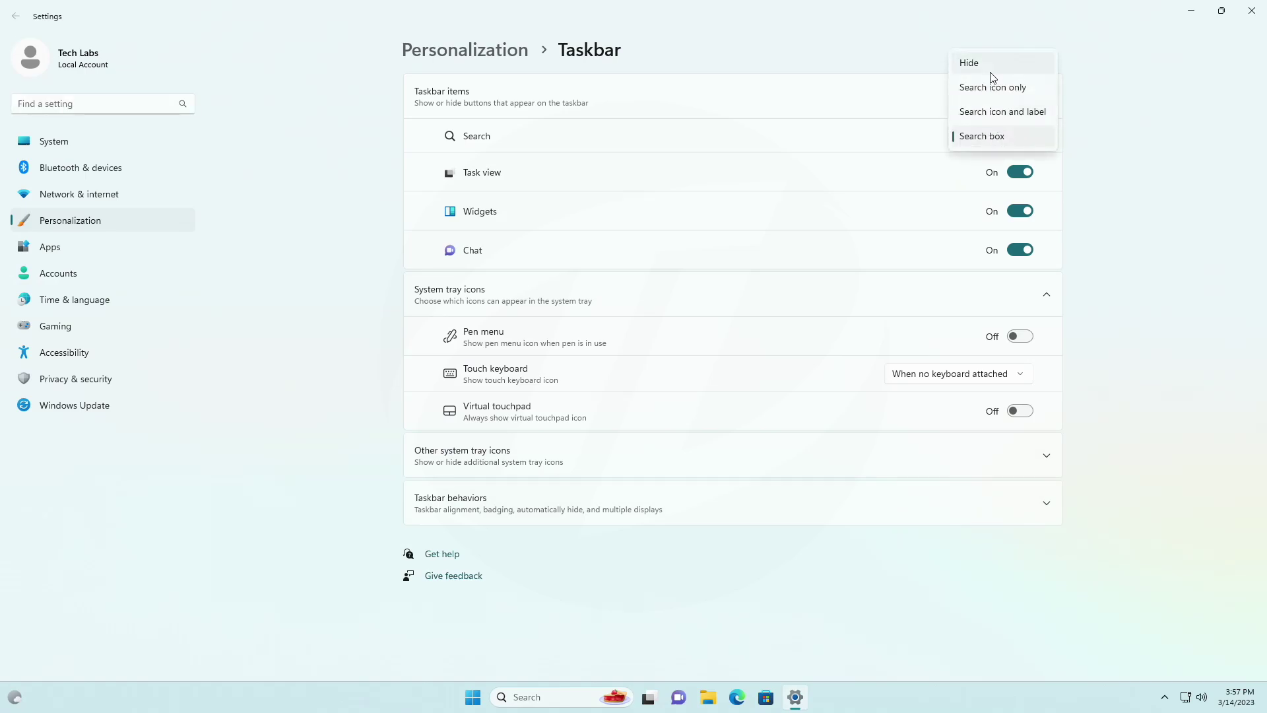
left_click(993, 66)
left_click(1000, 137)
left_click(1000, 164)
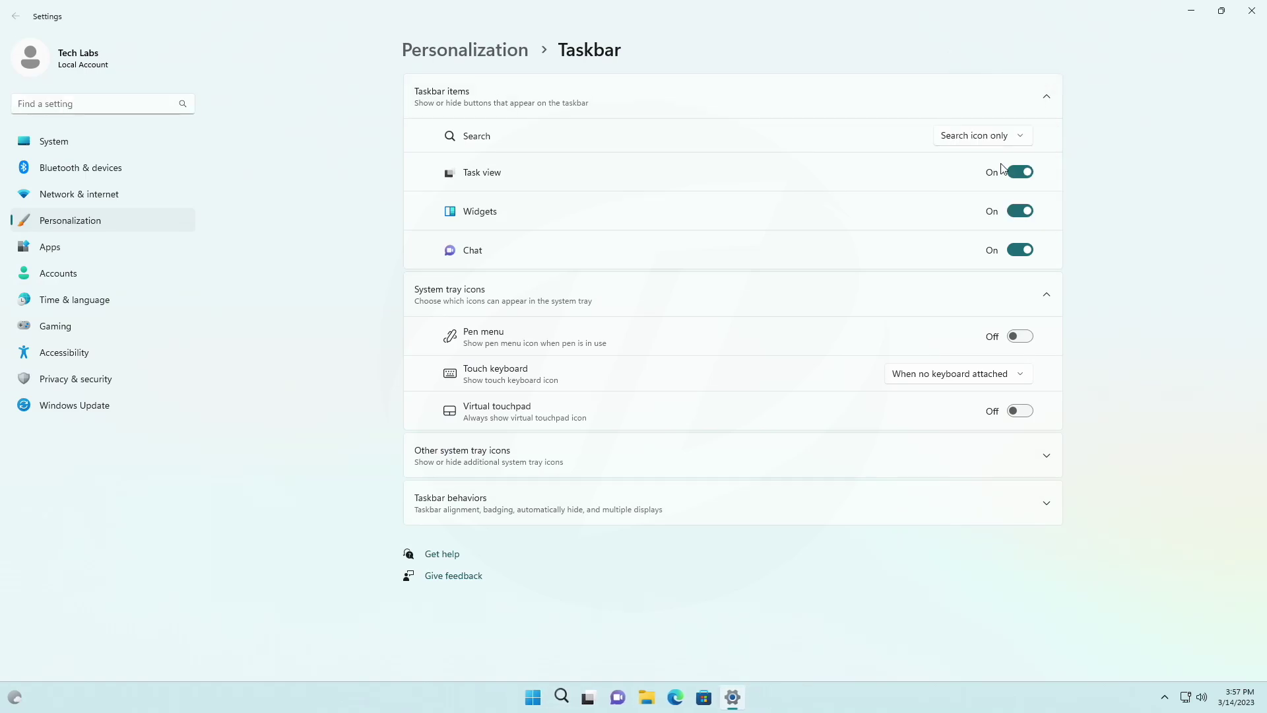
left_click(992, 139)
left_click(990, 161)
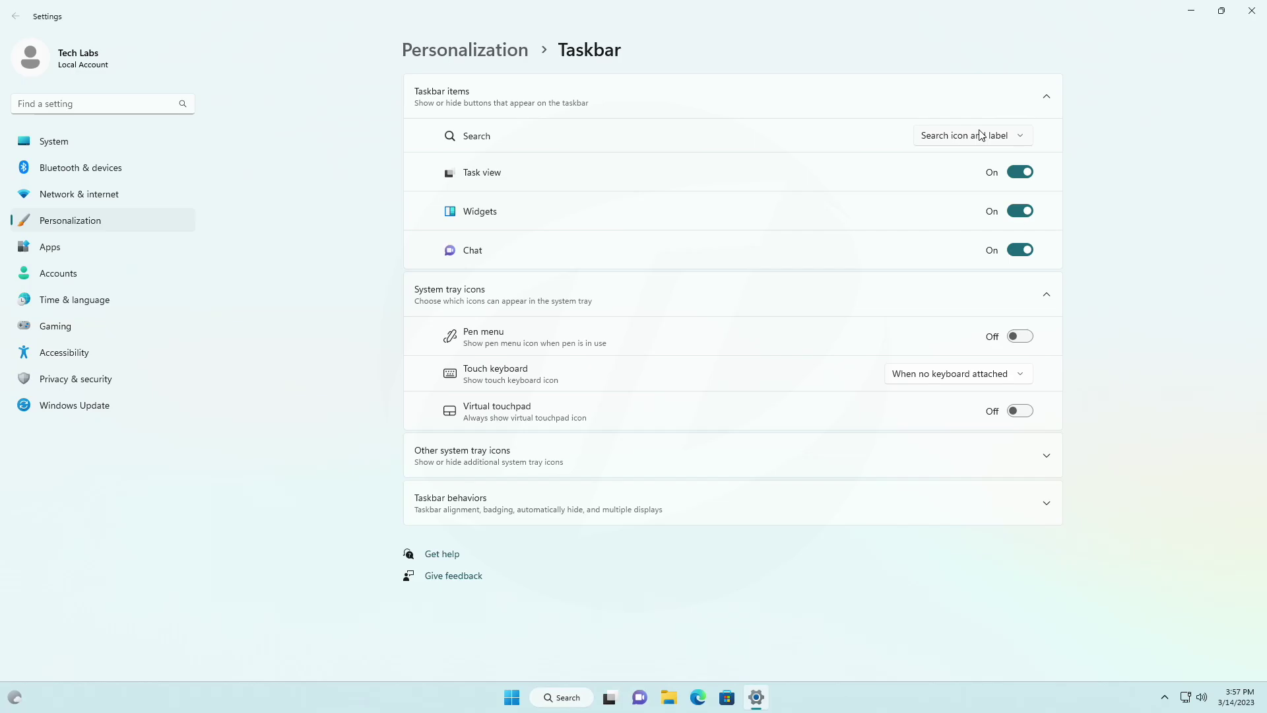
left_click(985, 134)
left_click(996, 160)
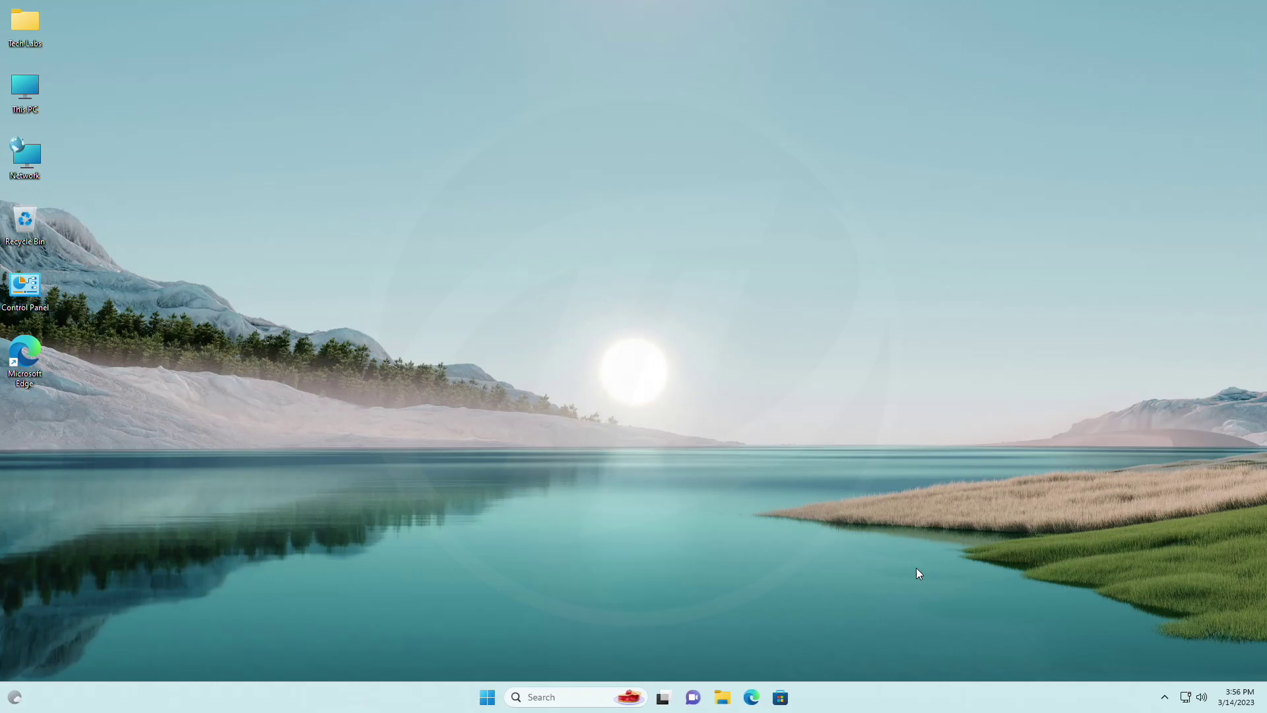
Step: Drag the AMD icon from the hidden-icons flyout onto the visible system tray
left_click(1166, 698)
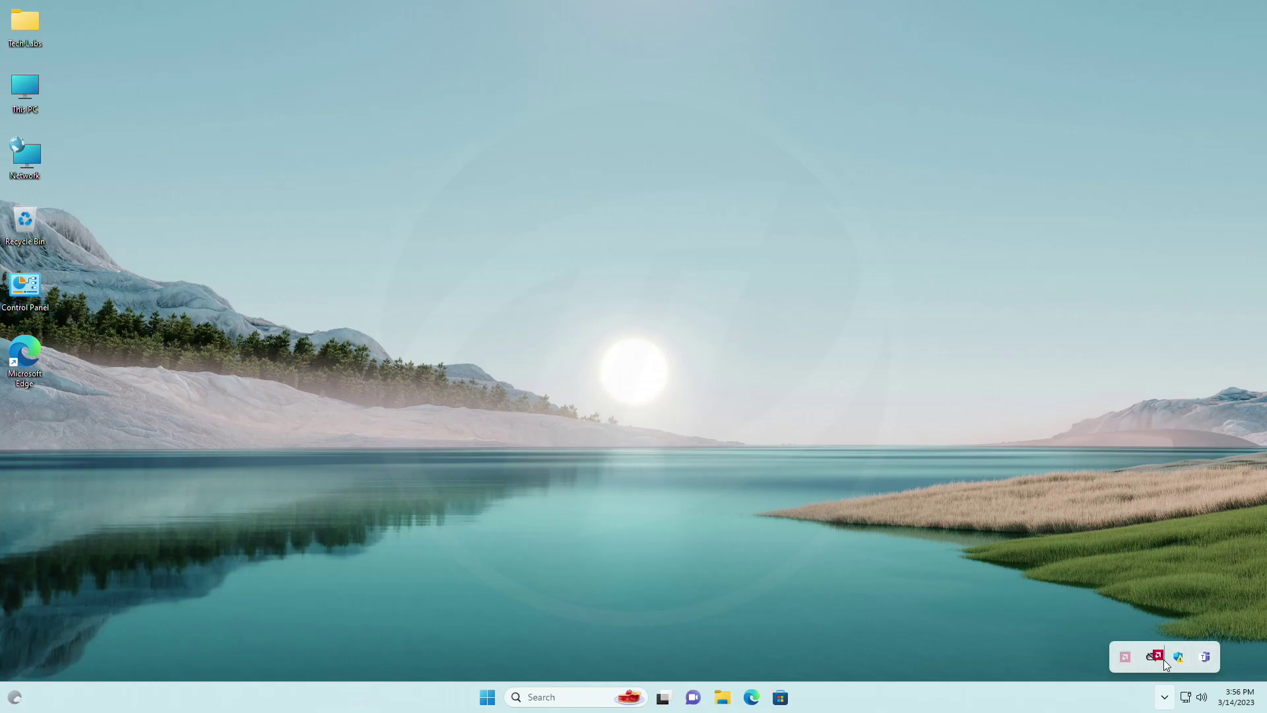
left_click_drag(1164, 660, 1146, 705)
Step: In Taskbar settings, toggle the Hidden icon menu off and on, then expand Taskbar behaviors
right_click(975, 696)
left_click(994, 669)
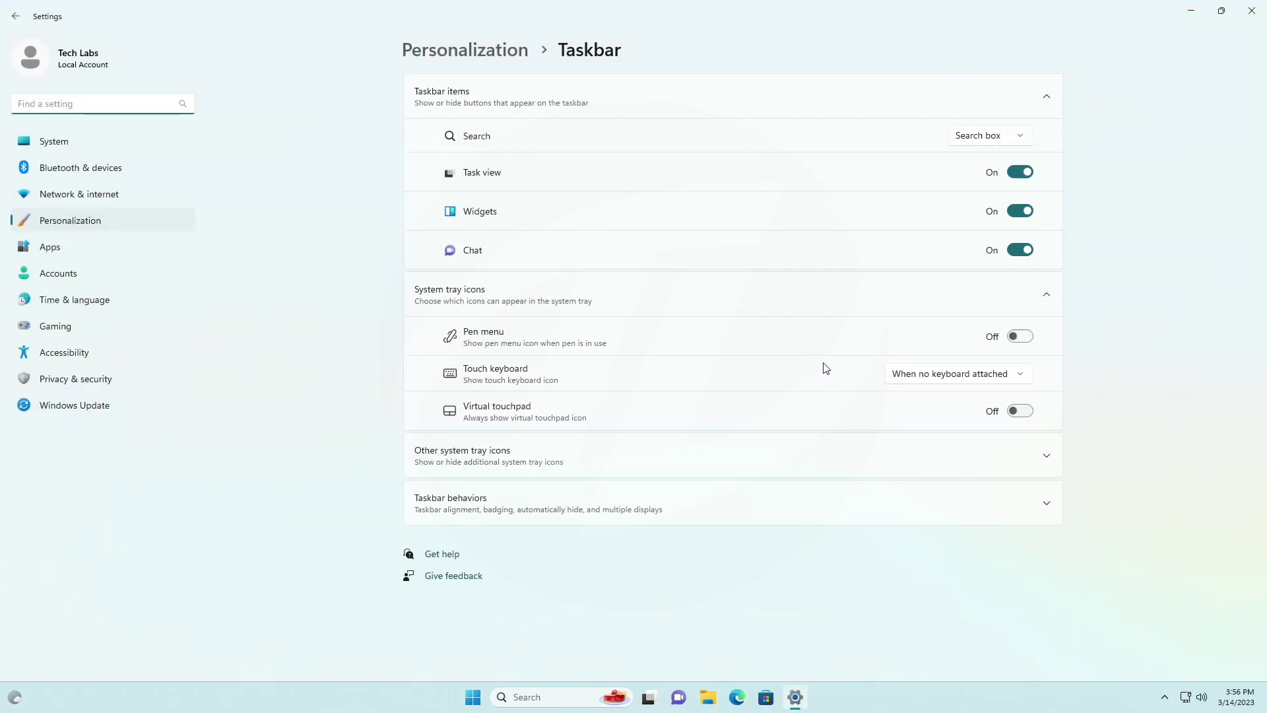
left_click(865, 472)
left_click(1020, 387)
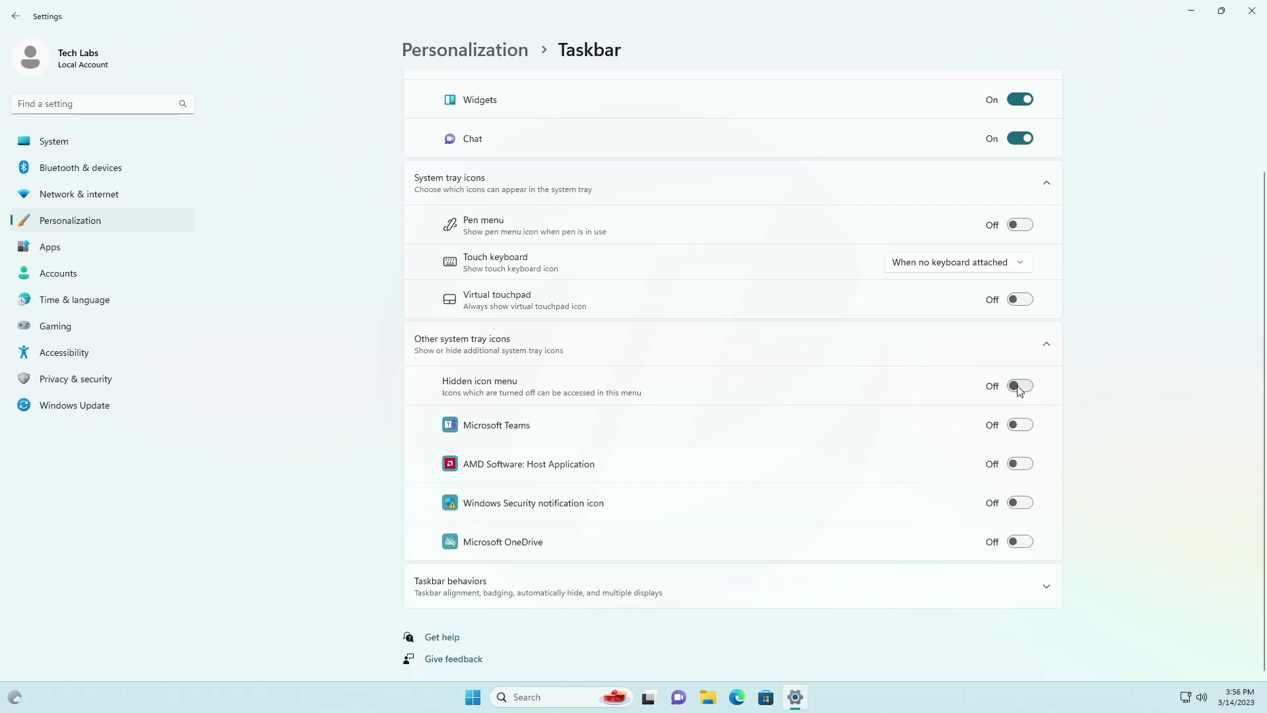
left_click(1020, 388)
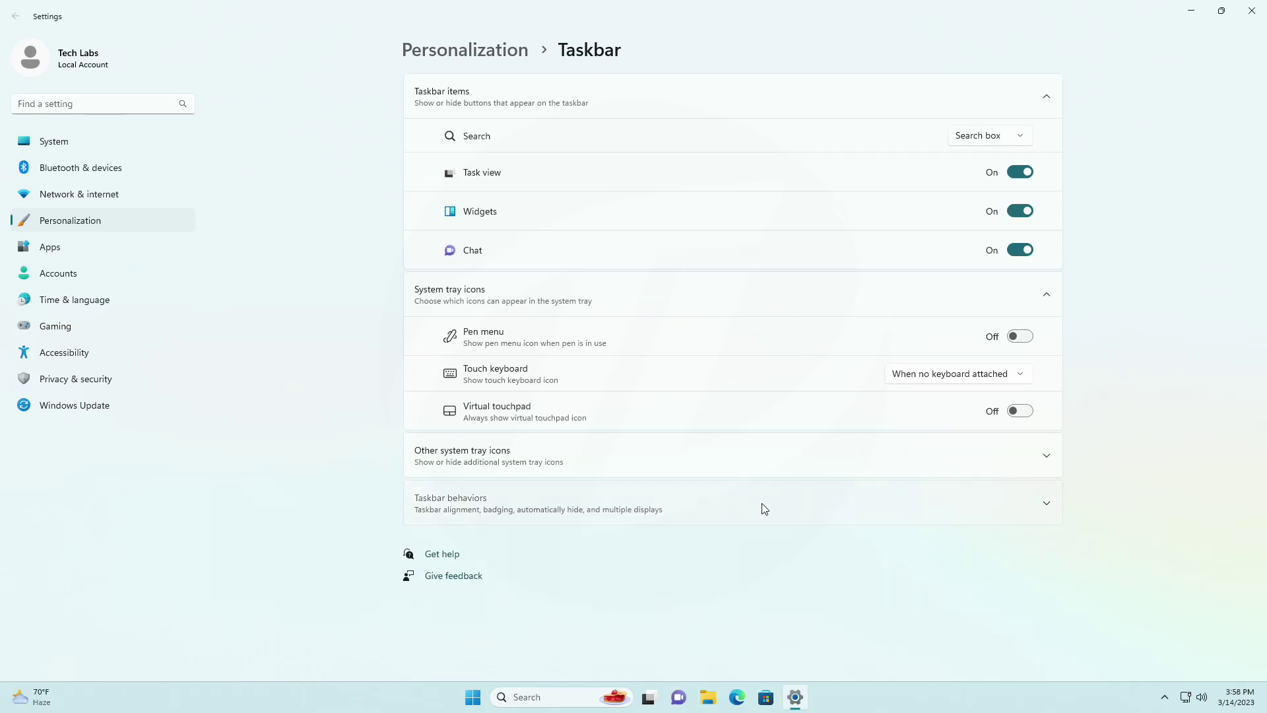
left_click(761, 509)
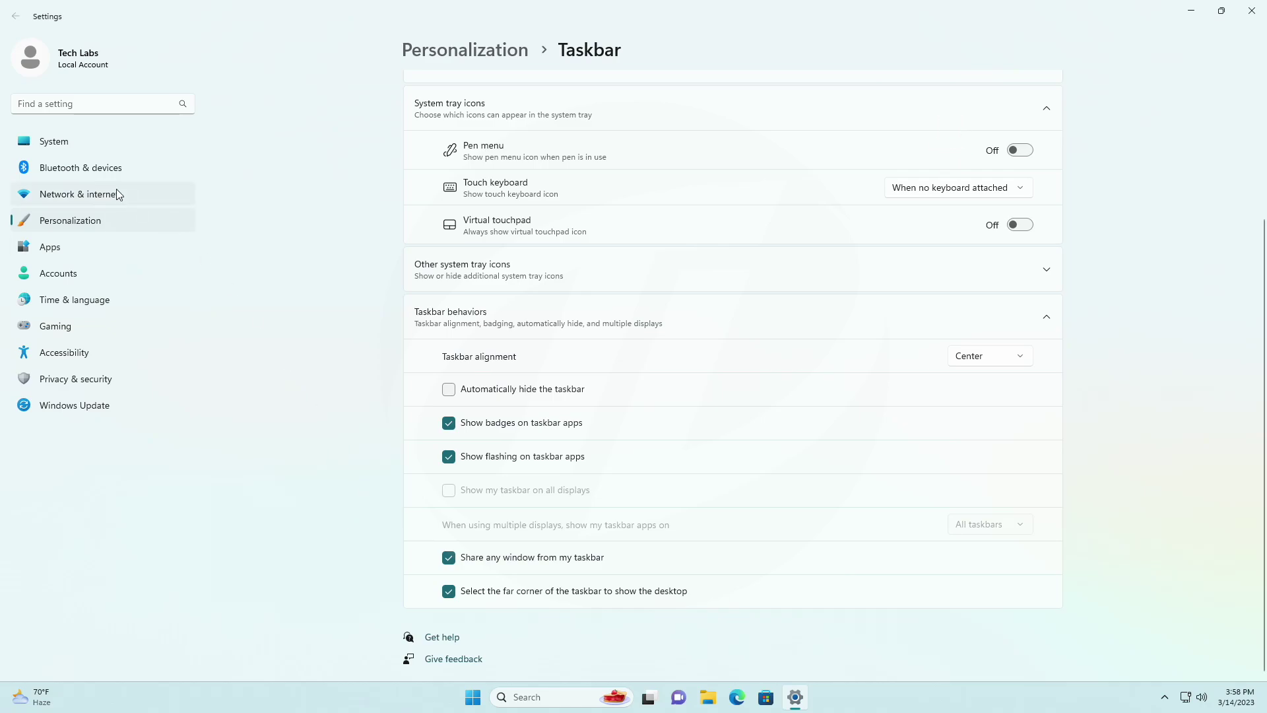
Step: Apply all energy recommendations under System > Power, including 10-minute sleep and 3-minute screen off
left_click(57, 141)
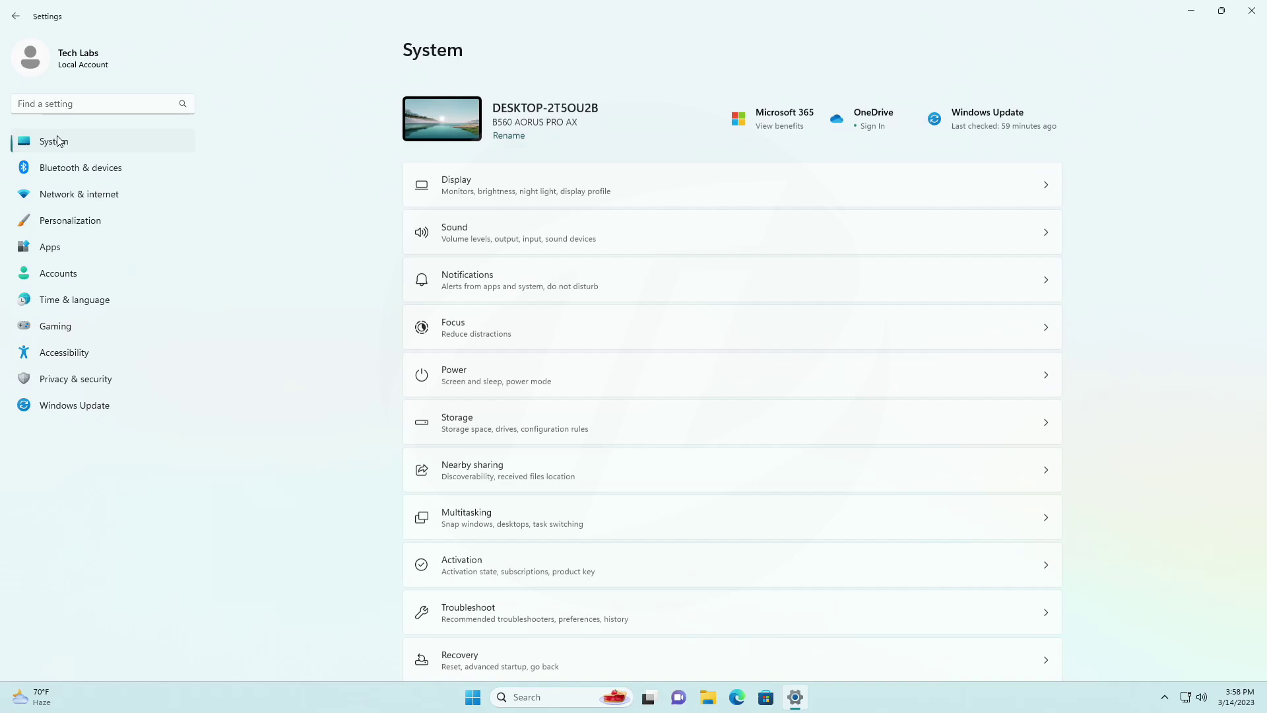
left_click(469, 369)
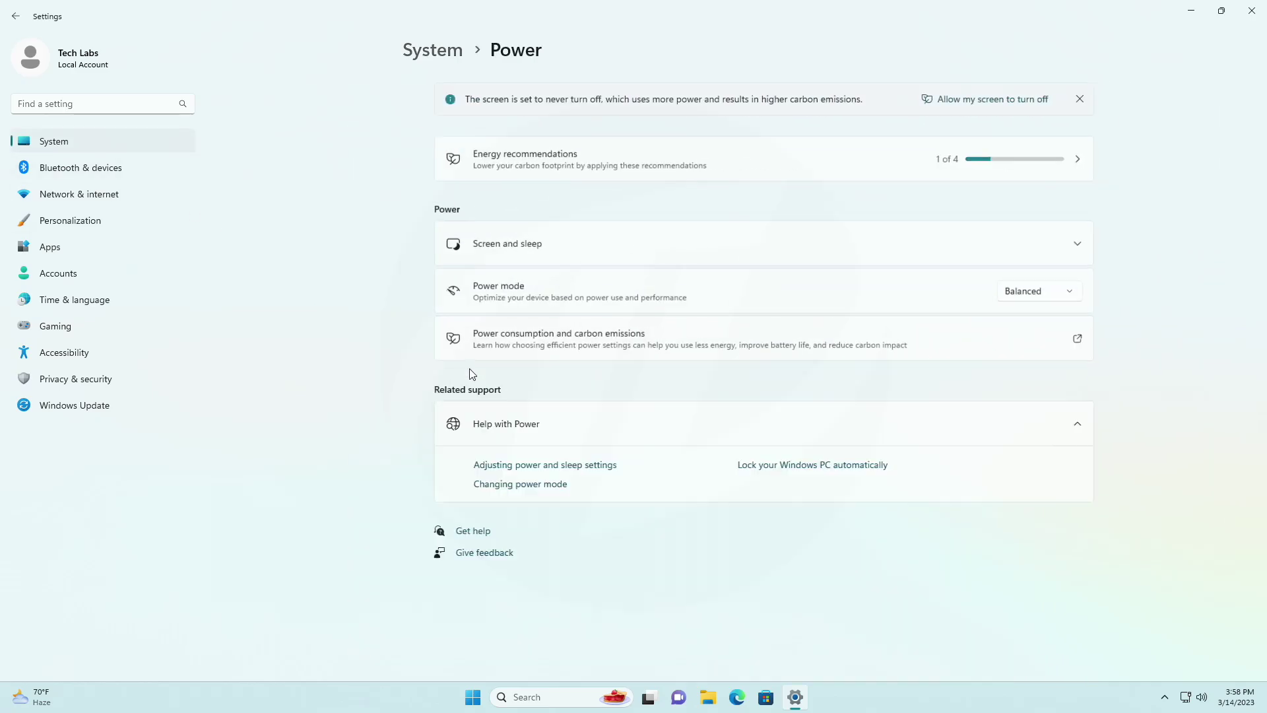
left_click(747, 158)
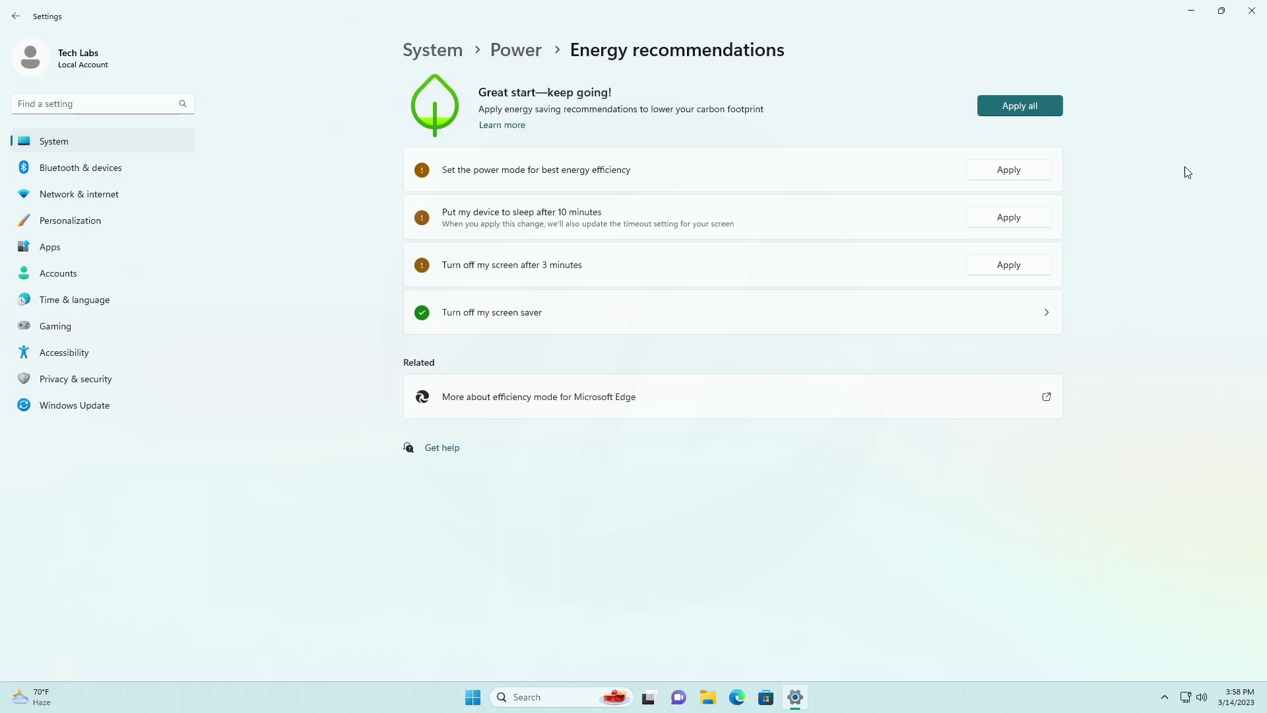
left_click(1053, 111)
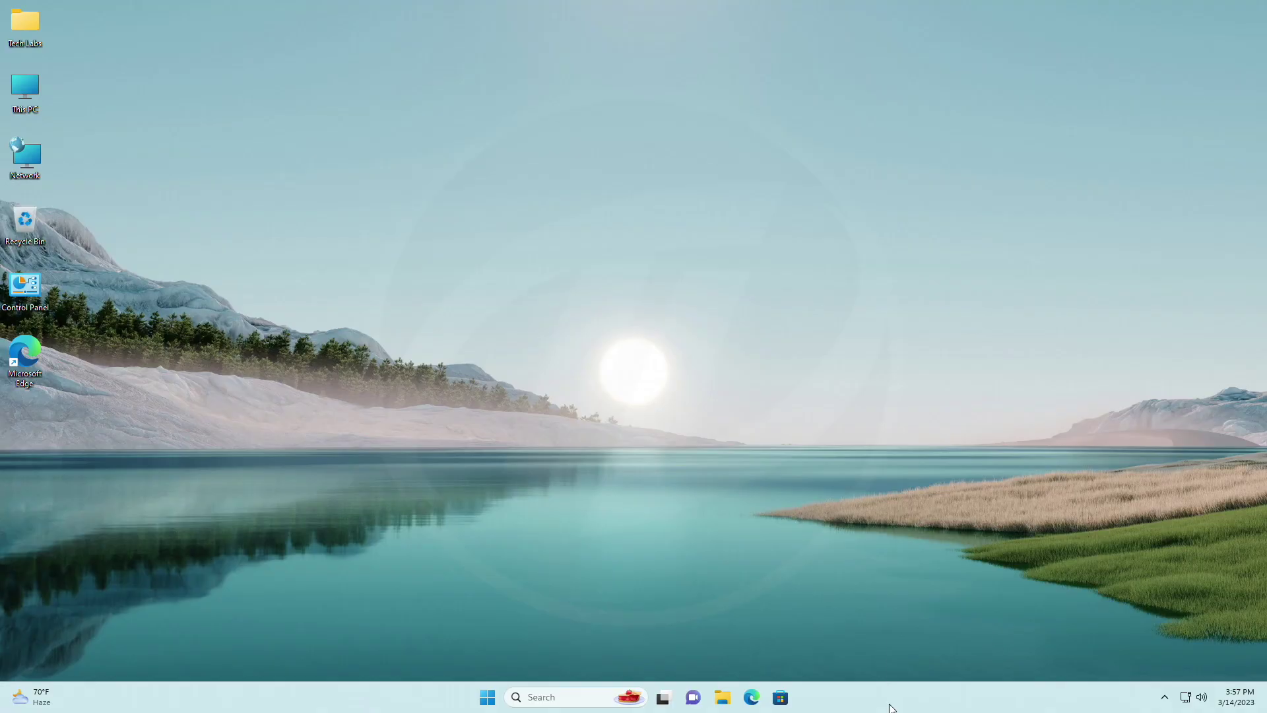
Step: Launch Task Manager from the taskbar menu and select its process search box
right_click(891, 697)
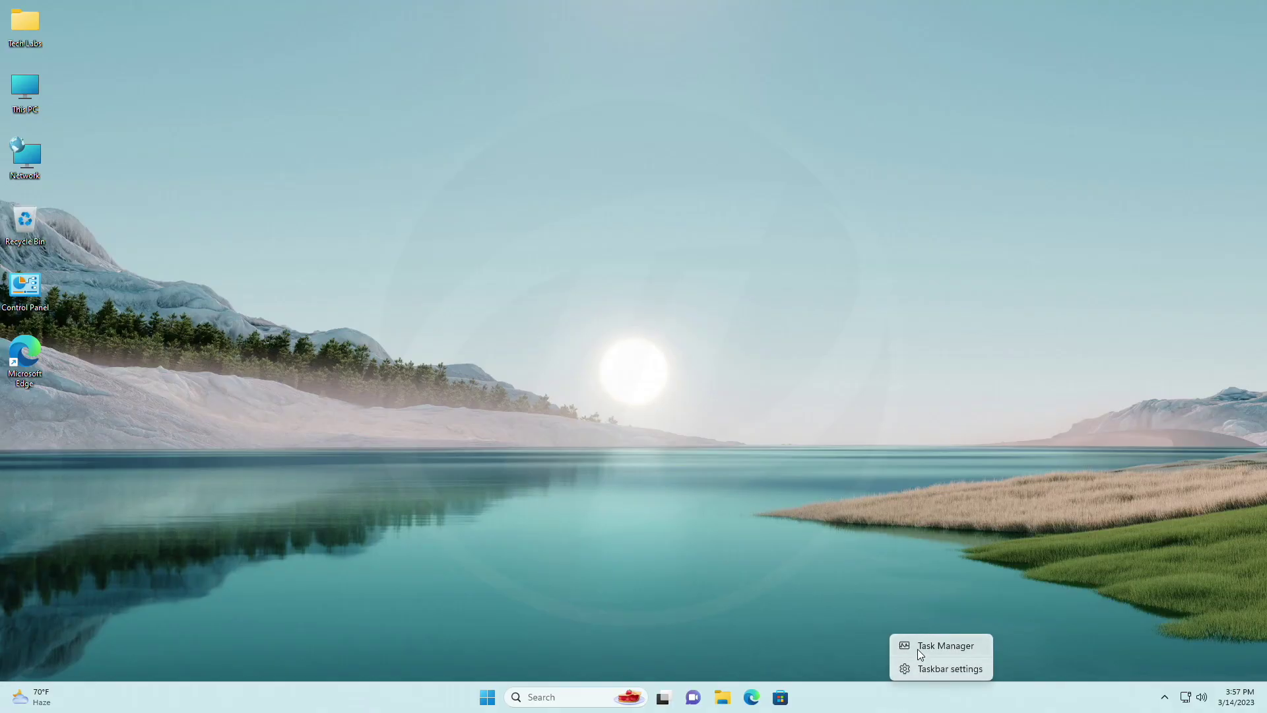
left_click(918, 648)
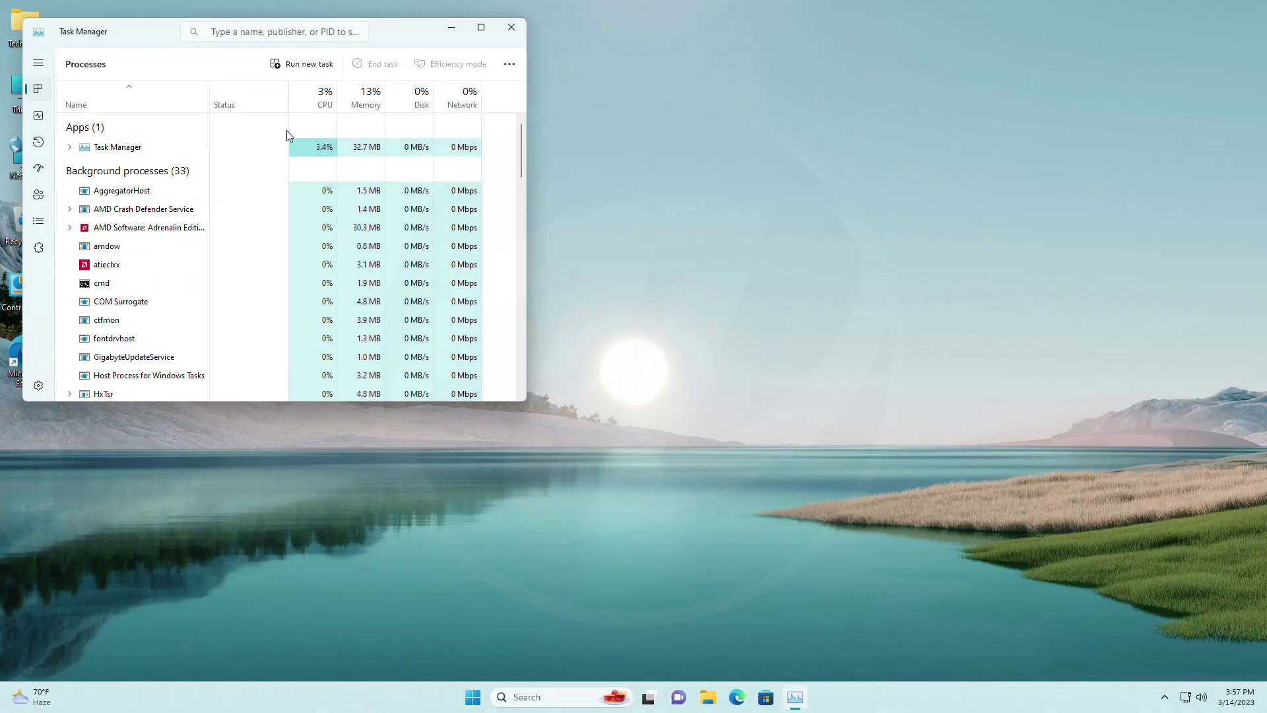
left_click(224, 32)
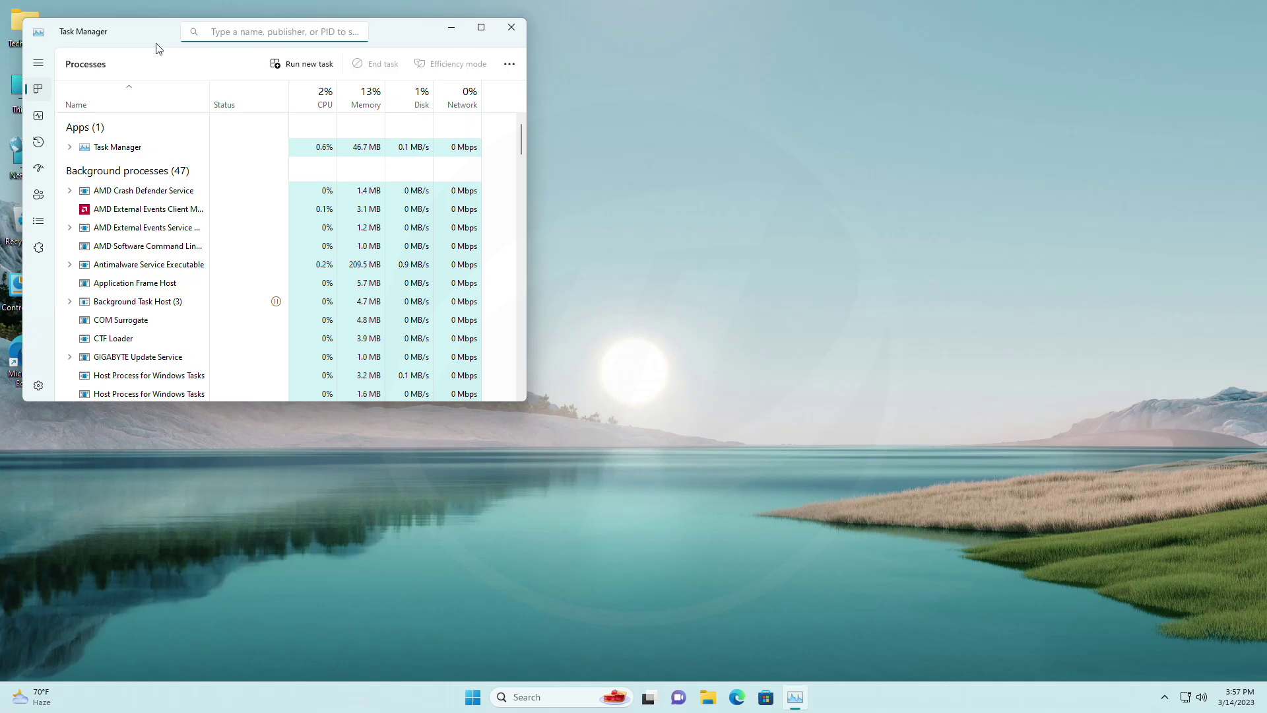
Step: Switch Task Manager's theme to Light, then Dark, then back to Use system setting
left_click(39, 388)
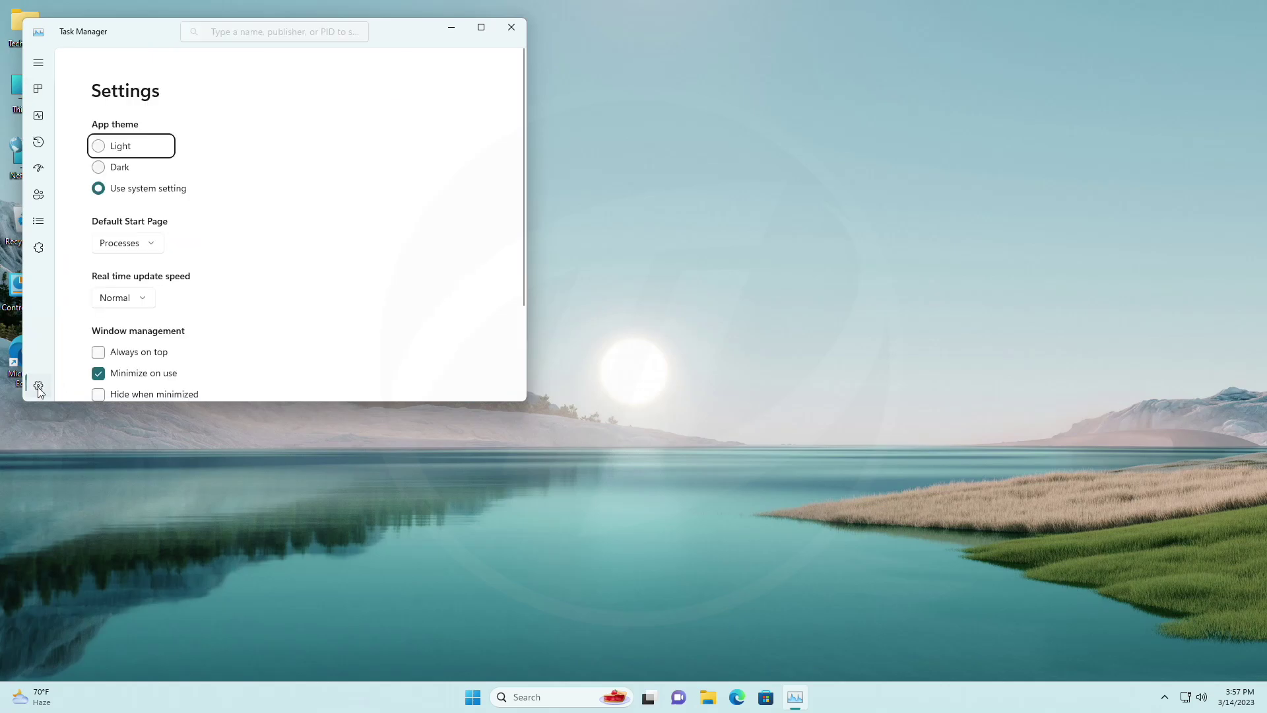
left_click(126, 149)
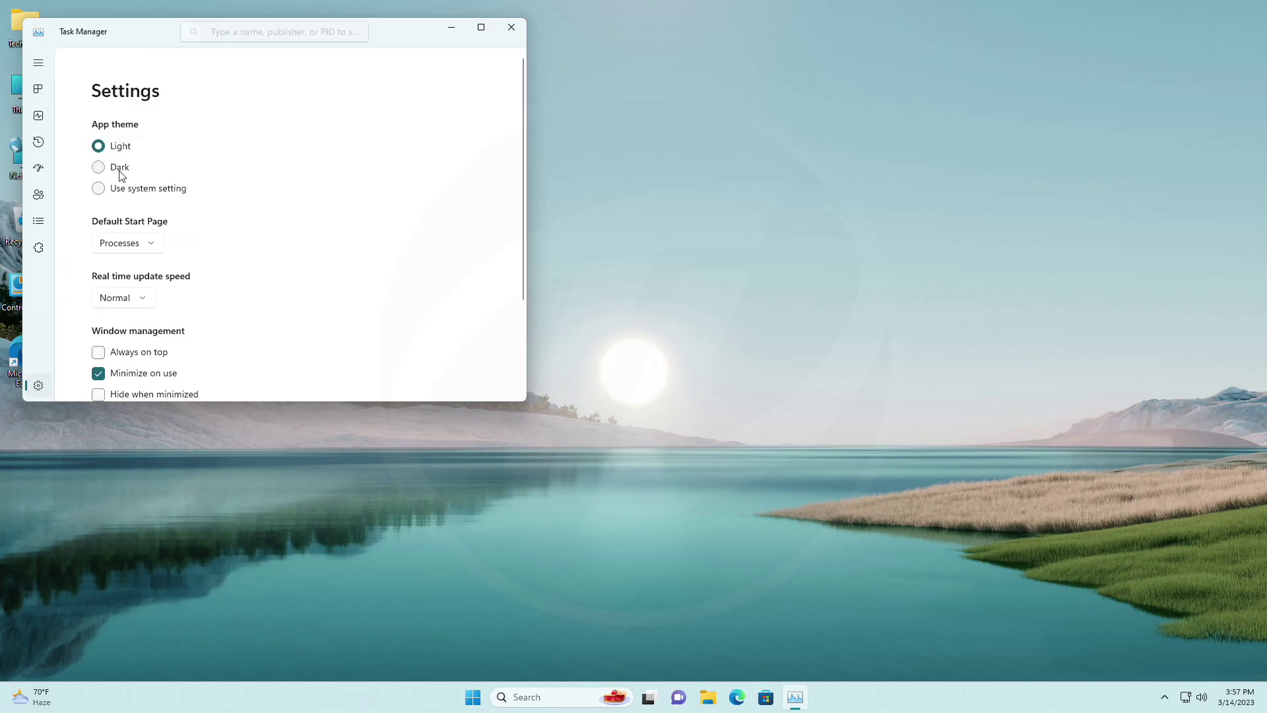
left_click(121, 170)
left_click(127, 189)
Step: Keep the default start page on Processes and the real time update speed on Normal
left_click(136, 243)
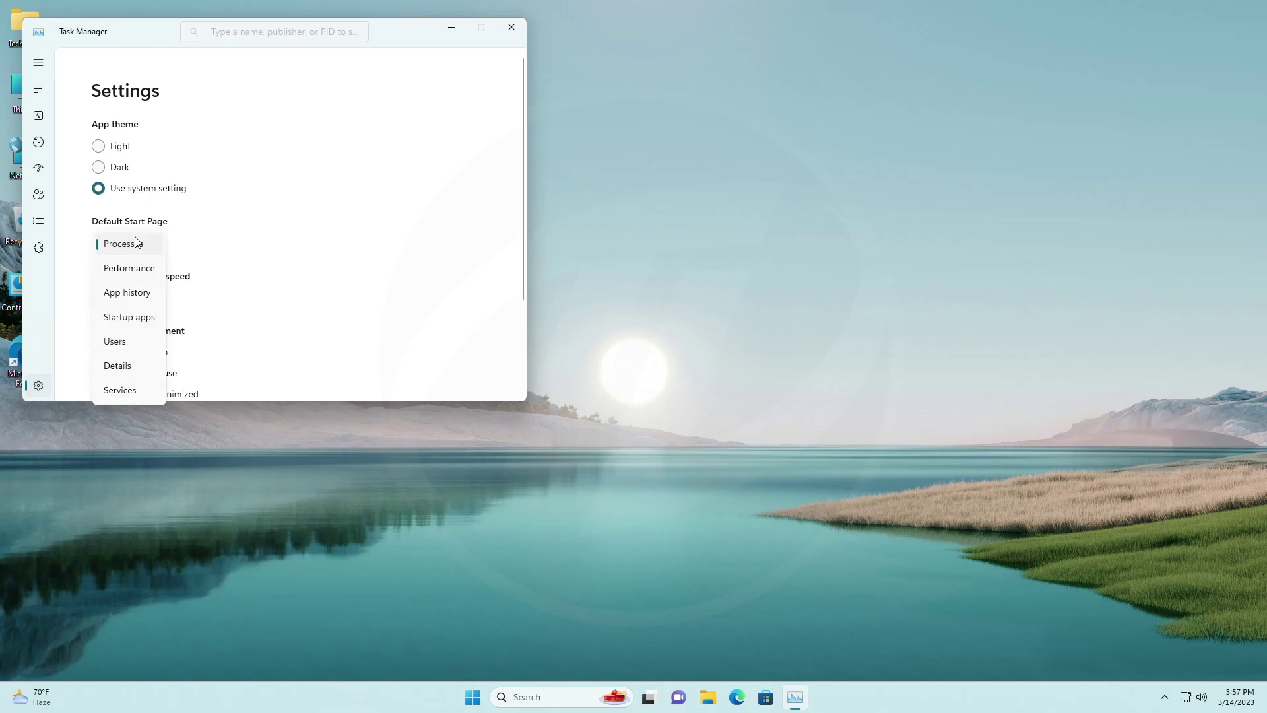
left_click(136, 243)
left_click(138, 303)
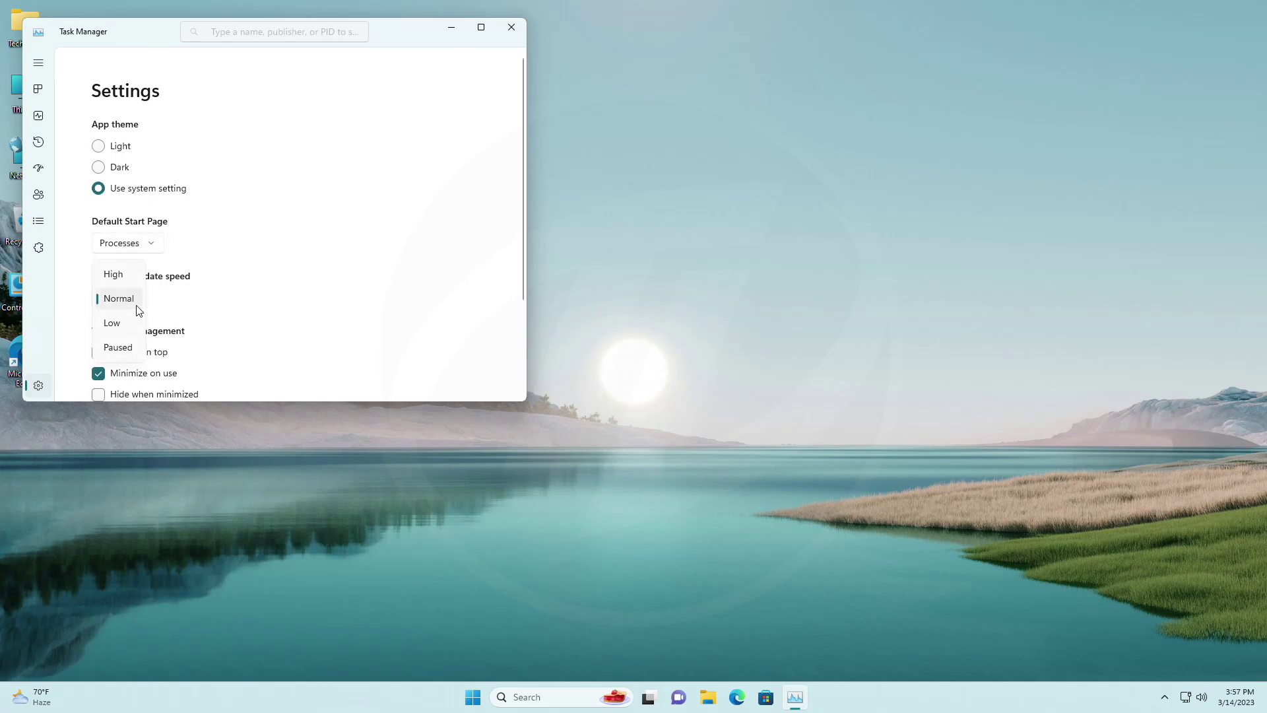
left_click(138, 304)
scroll(241, 311, "down", 3)
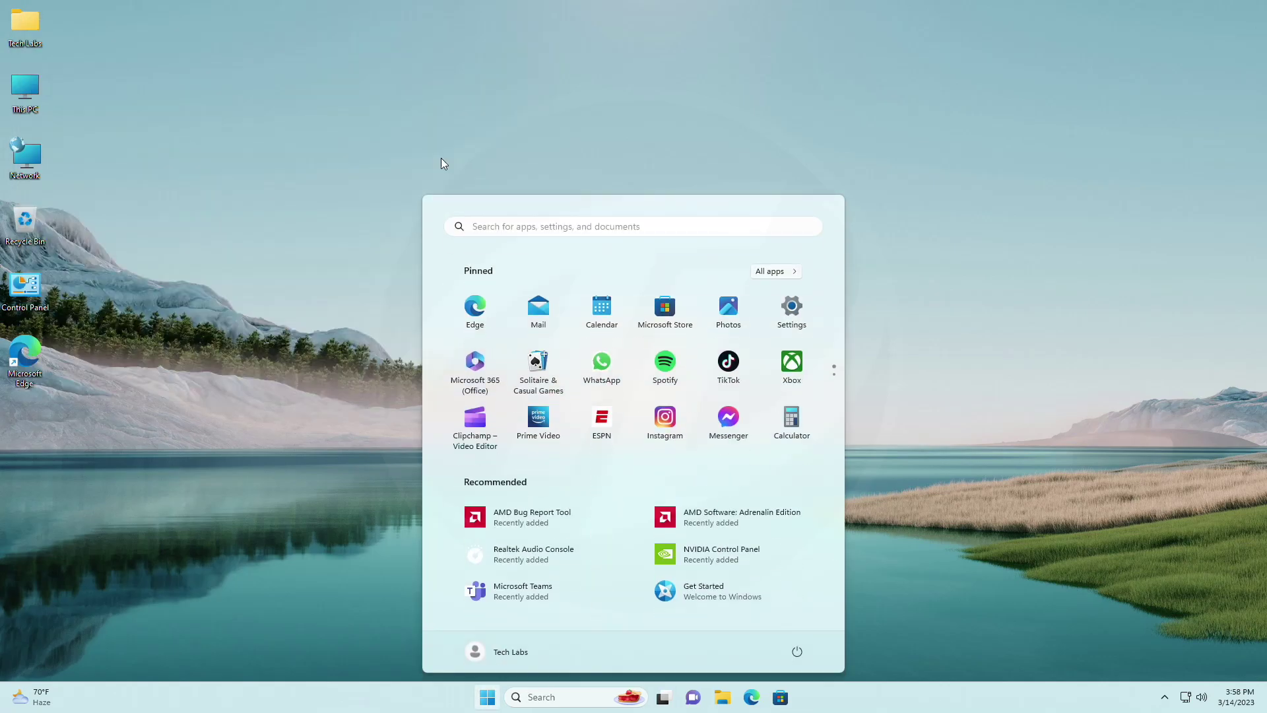
Step: Search for 'voice', launch Voice access, and dismiss its welcome message
type("voice")
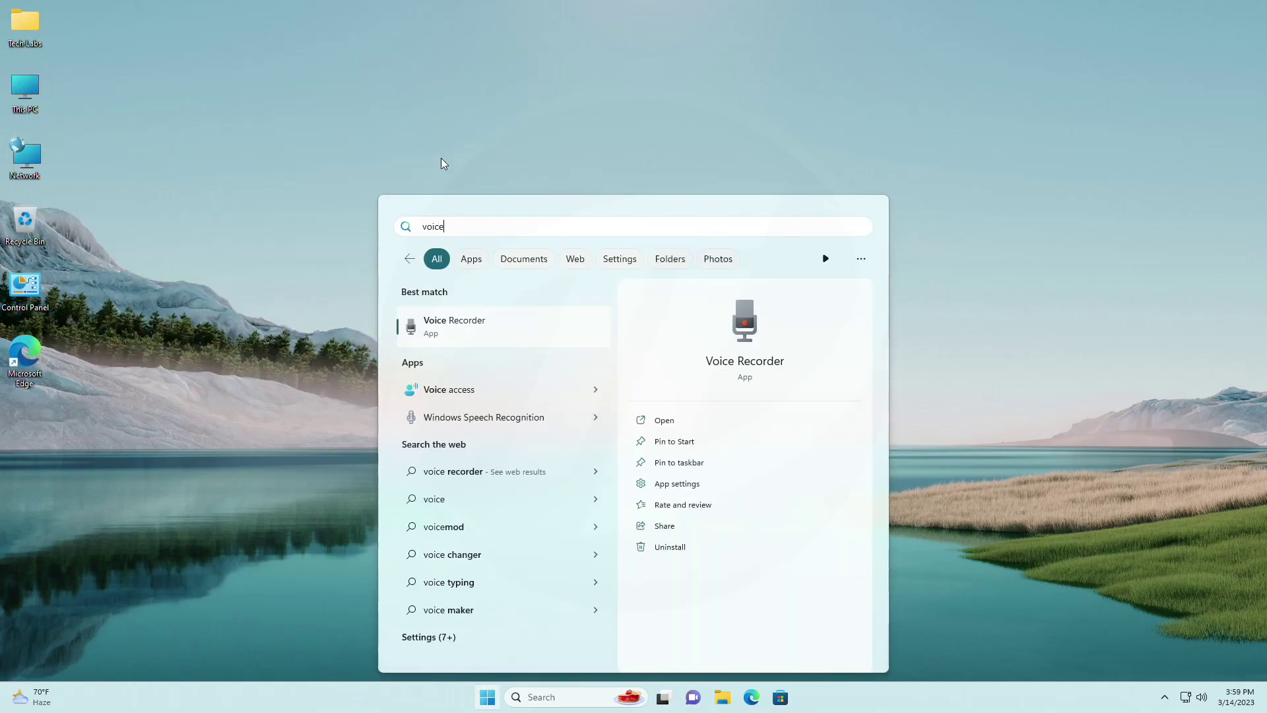
left_click(501, 388)
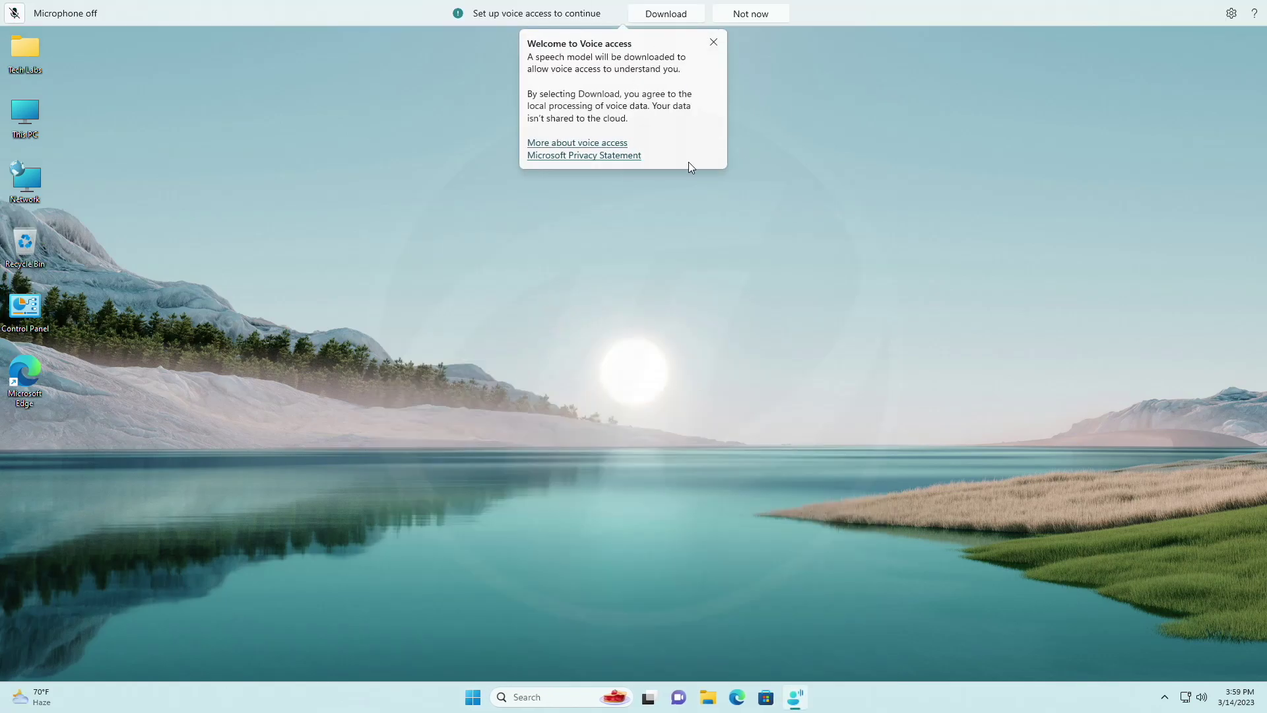
left_click(714, 42)
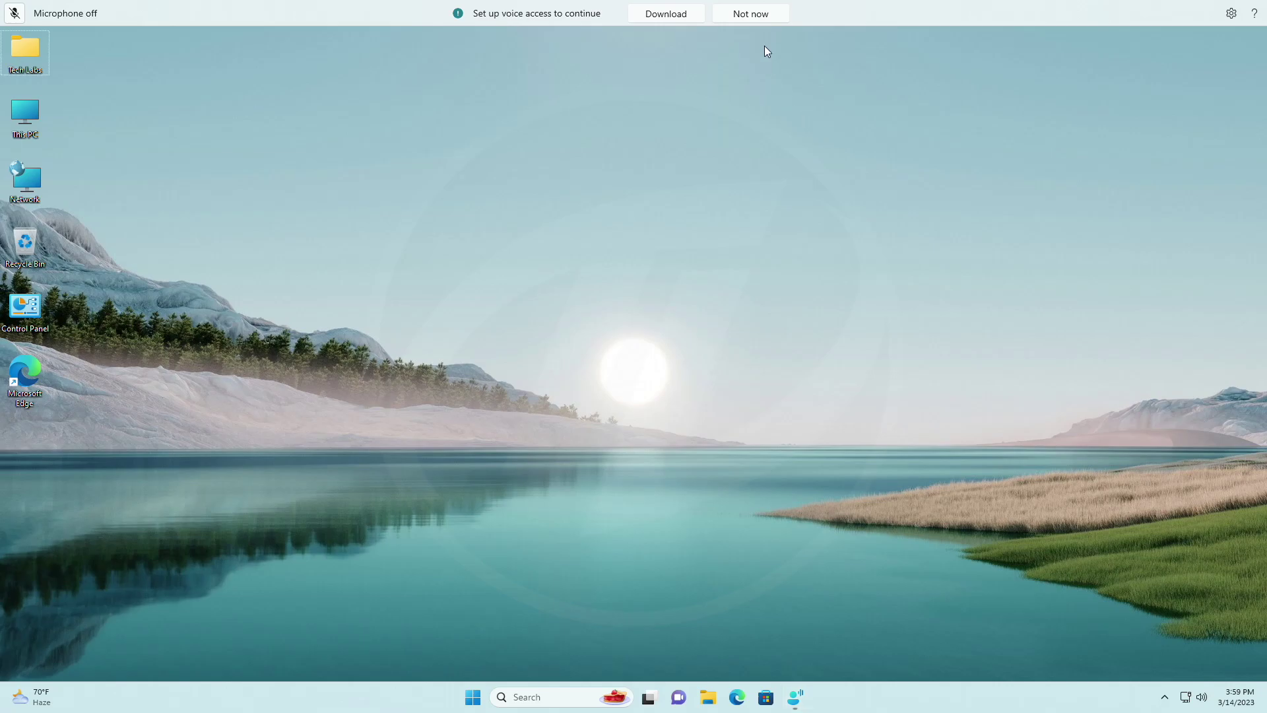
Step: Close Voice access from its taskbar icon's menu
right_click(802, 684)
left_click(795, 658)
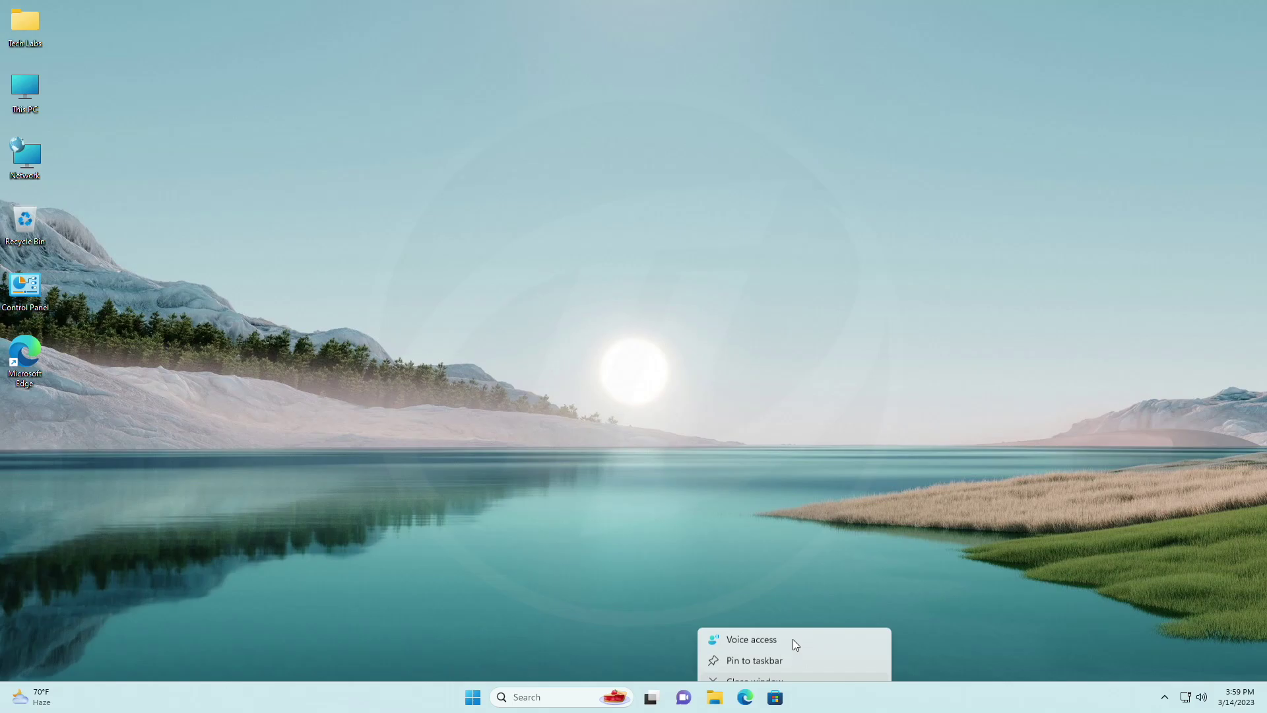